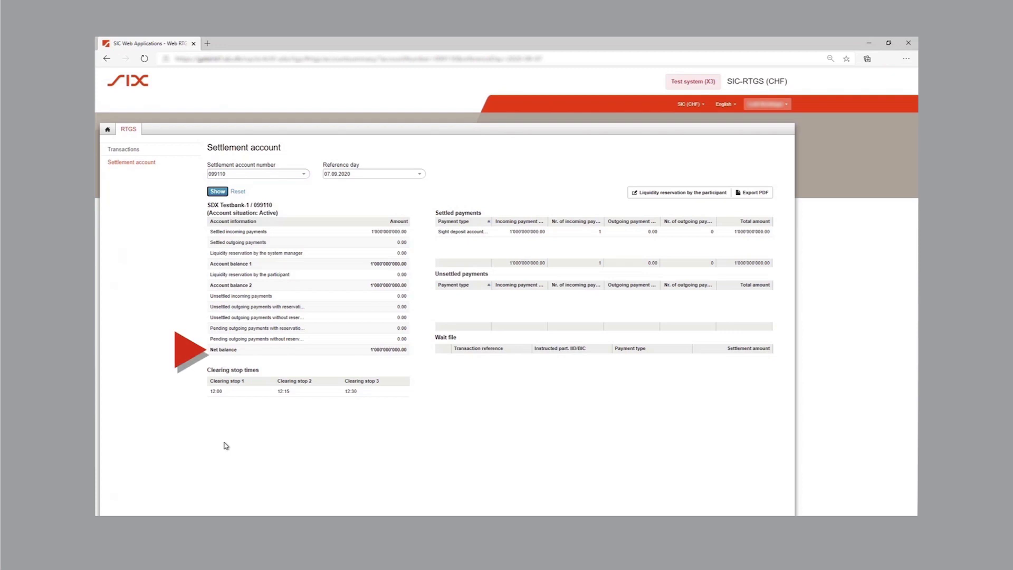
Step: Show the balances of SNB technical settlement account 012000 in SIC-RTGS
left_click(304, 173)
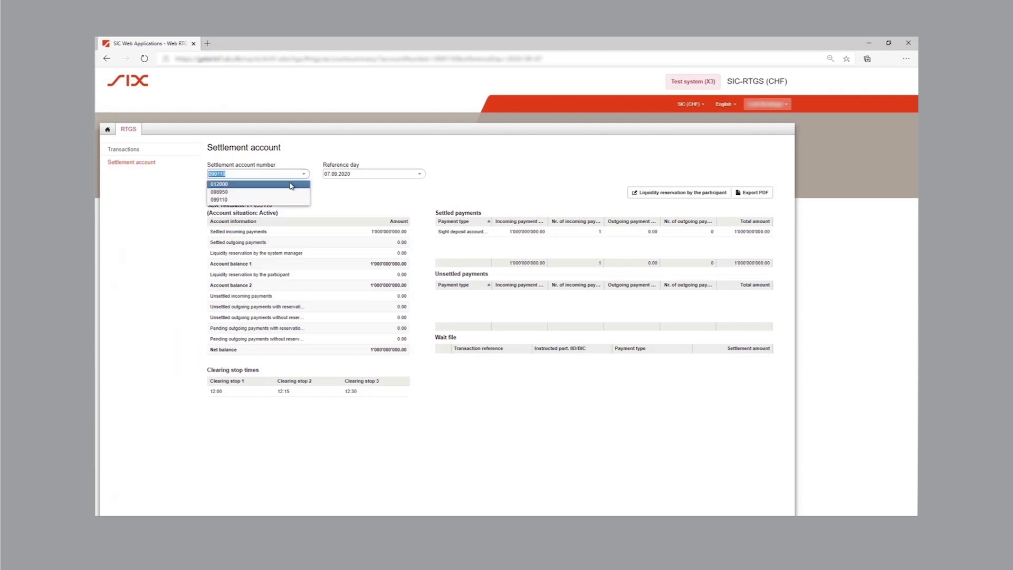
left_click(241, 185)
left_click(224, 192)
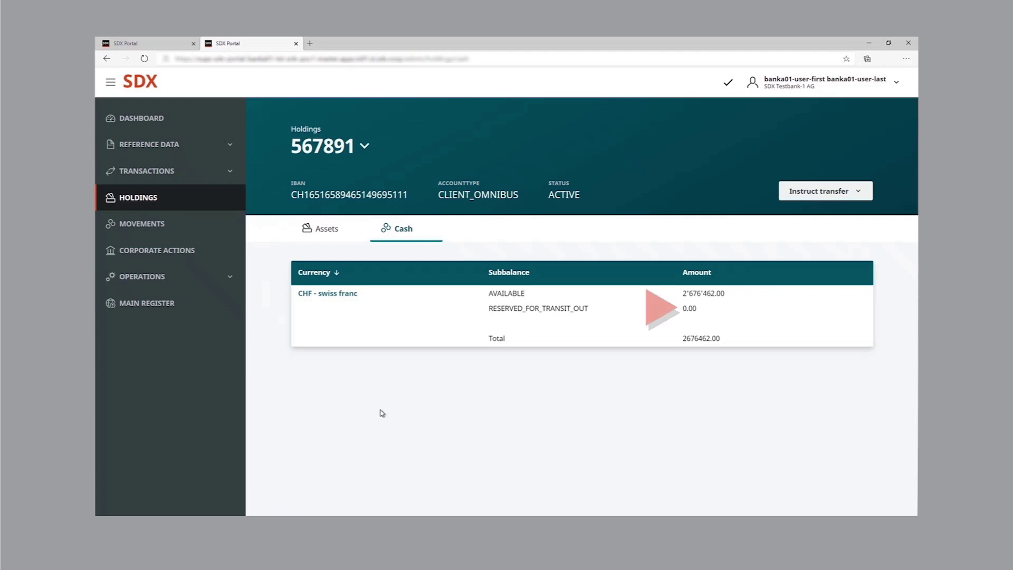
Step: Start a new Detokenization payment instruction with value date 07/09/2020 in CHF
left_click(229, 171)
left_click(188, 226)
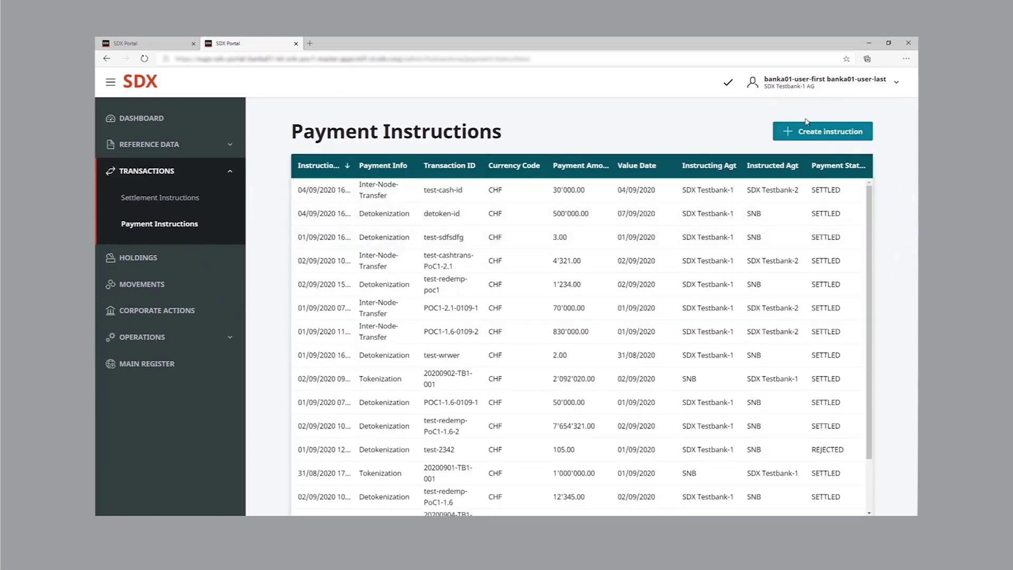
left_click(815, 131)
left_click(428, 268)
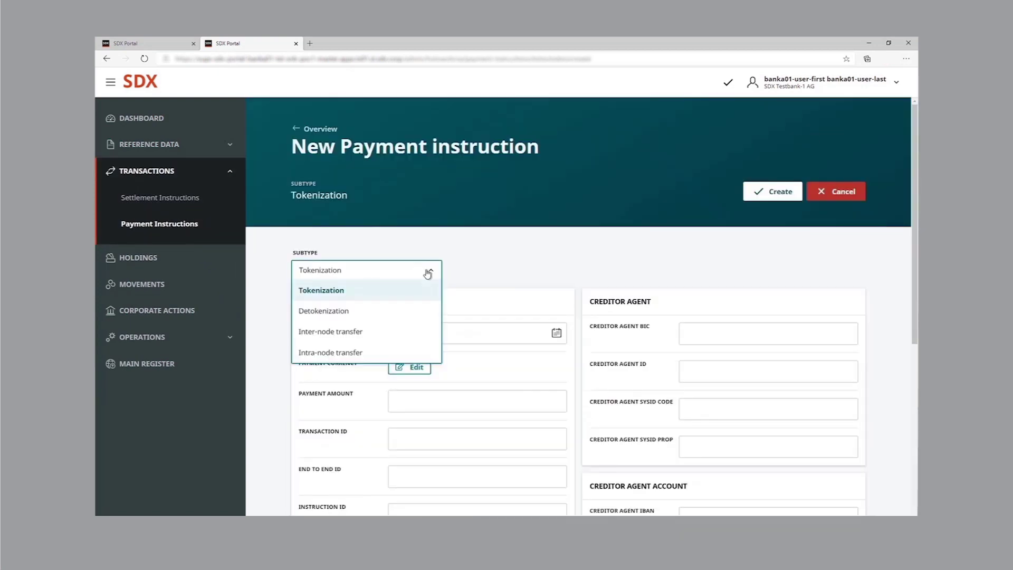
left_click(388, 309)
scroll(389, 306, "down", 1)
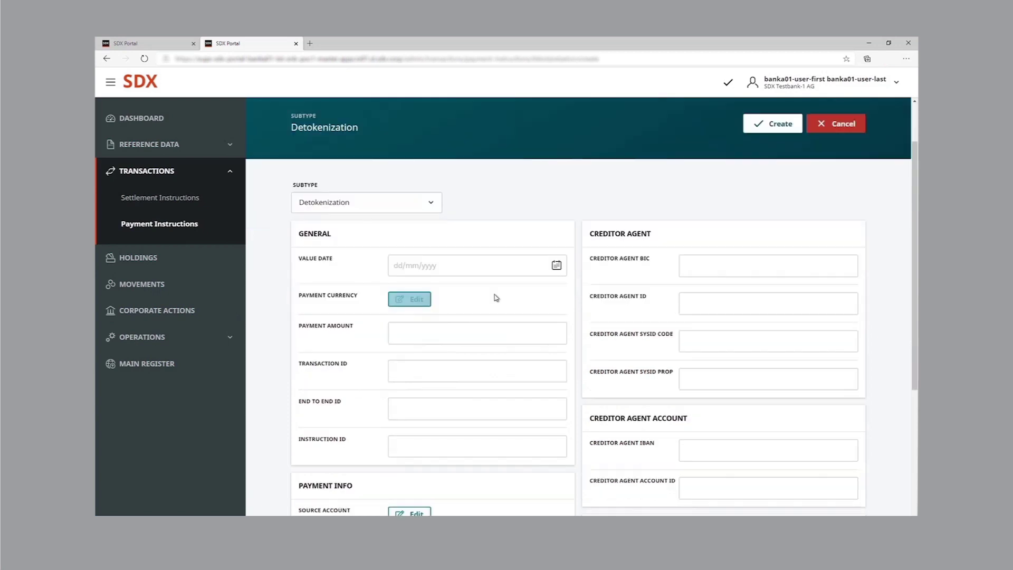
left_click(557, 267)
left_click(447, 340)
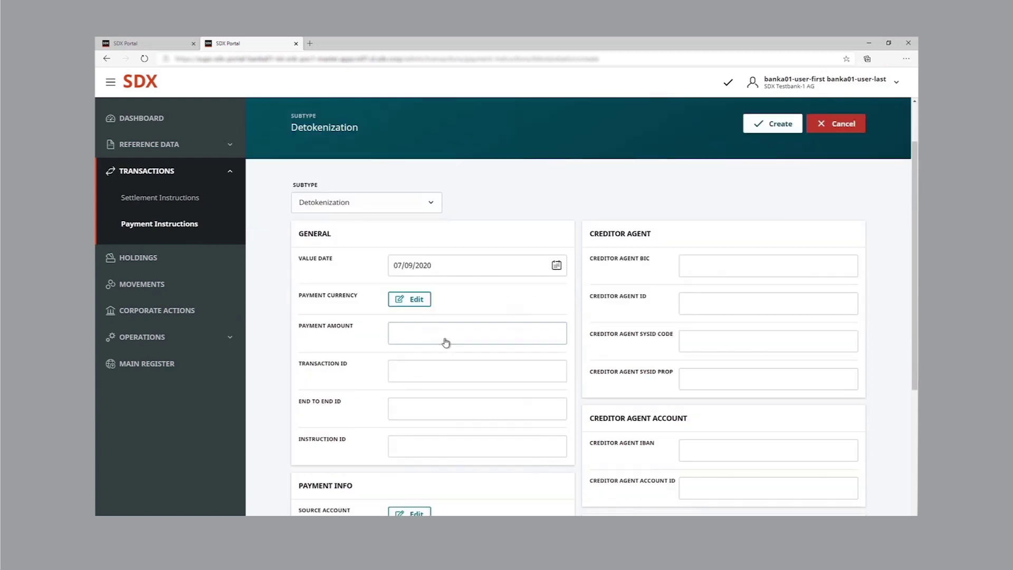
left_click(426, 301)
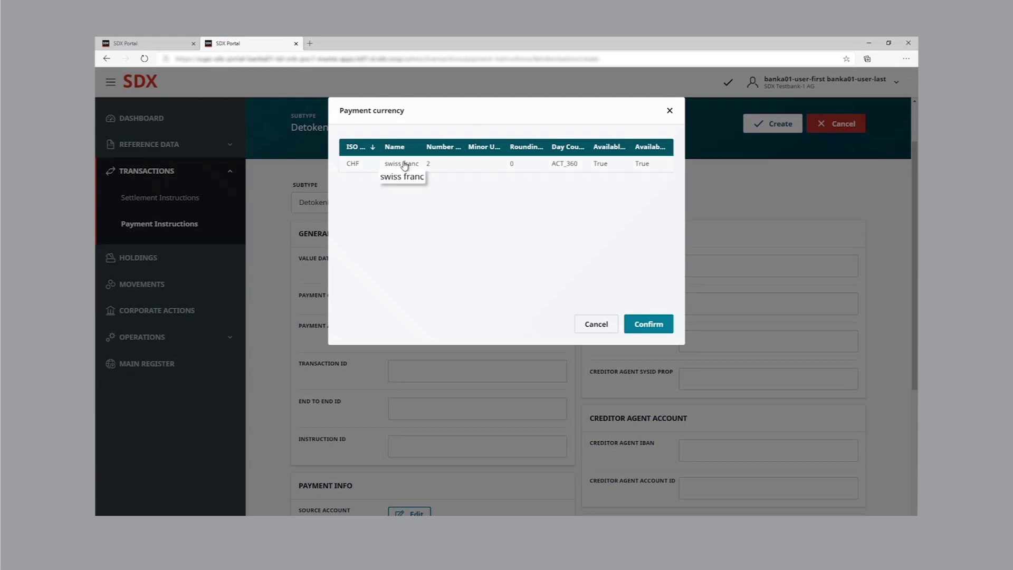
left_click(403, 163)
left_click(648, 324)
Step: Enter amount 800000 and transaction ID 'test-id'
scroll(611, 333, "down", 1)
left_click(501, 290)
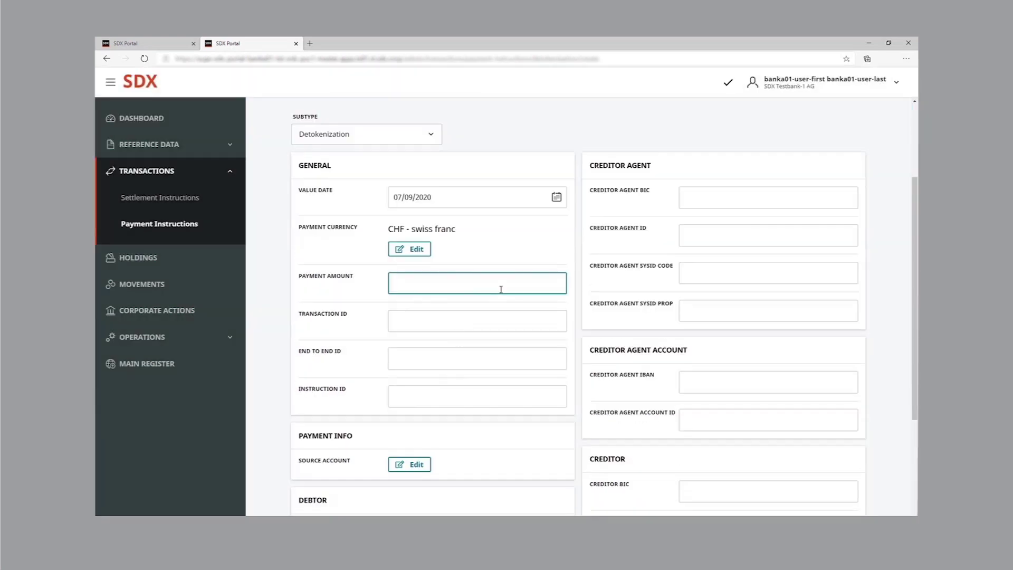
type("800000")
left_click(507, 314)
type("test-id")
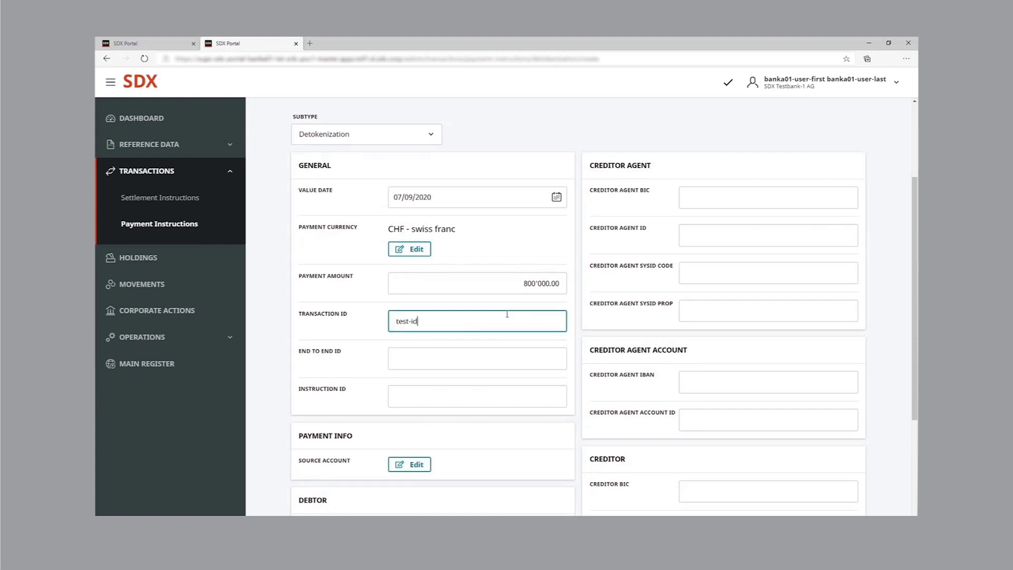
Step: Use the Testbank-1 omnibus source account, with debtor and creditor BIC TKZHCHZ0INT
scroll(507, 314, "down", 2)
left_click(417, 326)
left_click(438, 164)
left_click(649, 323)
scroll(539, 359, "down", 1)
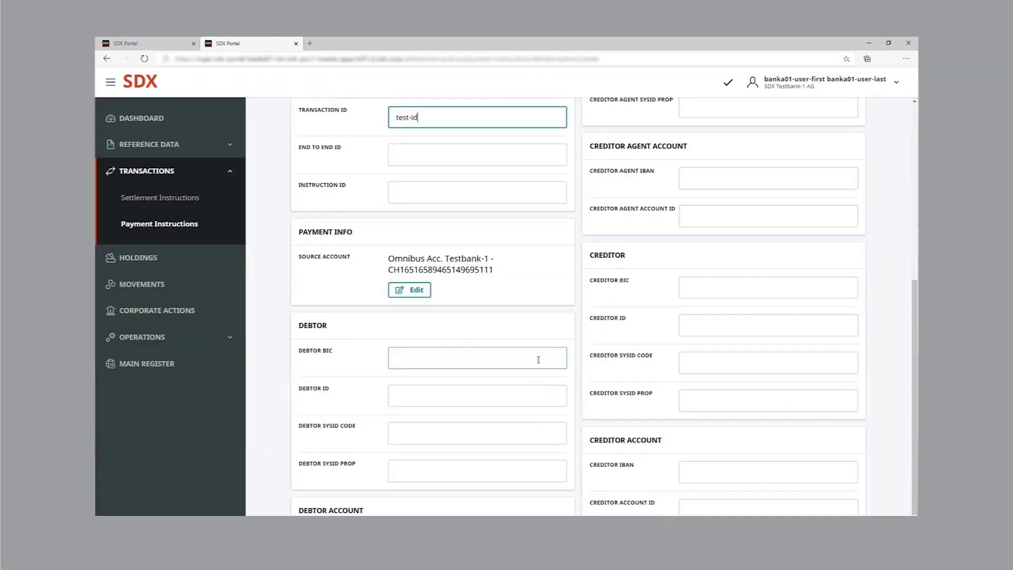
left_click(538, 359)
type("TKZHCHZ0INT")
scroll(538, 360, "down", 1)
left_click(682, 242)
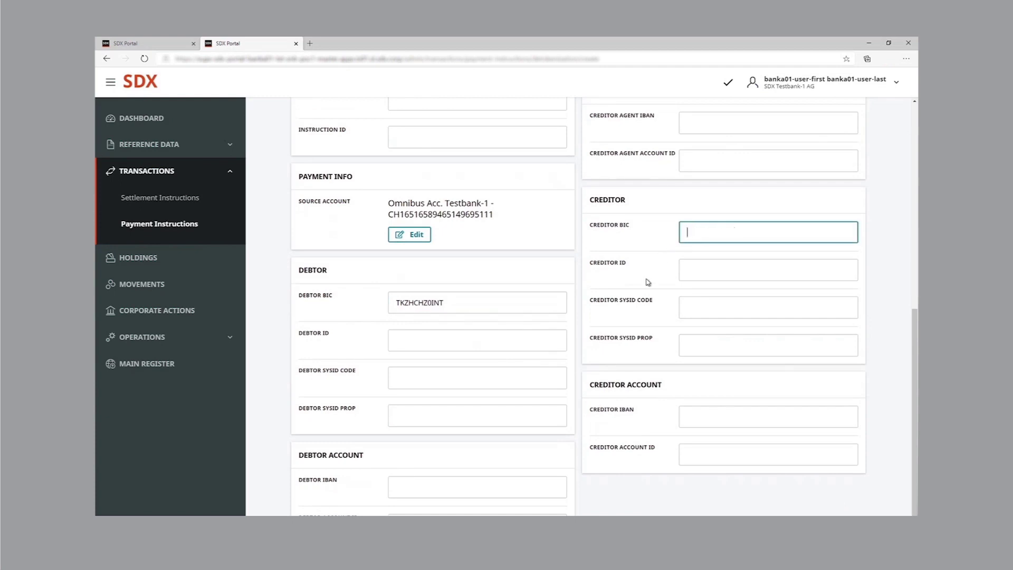
type("TKZHCHZ0INT")
scroll(624, 265, "up", 7)
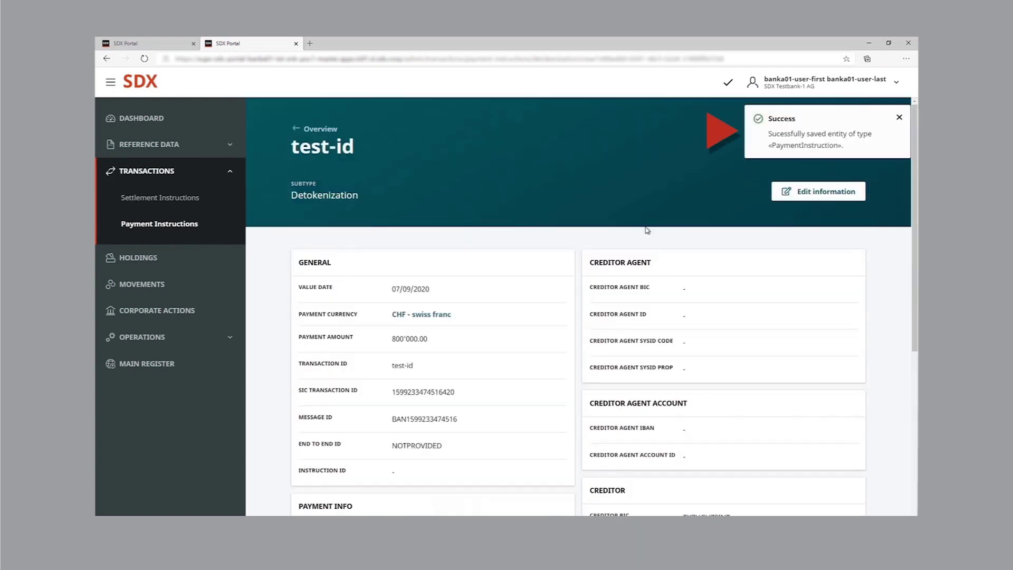
Step: Open the full status history of instruction 'test-id' to confirm it is pending
scroll(634, 260, "down", 8)
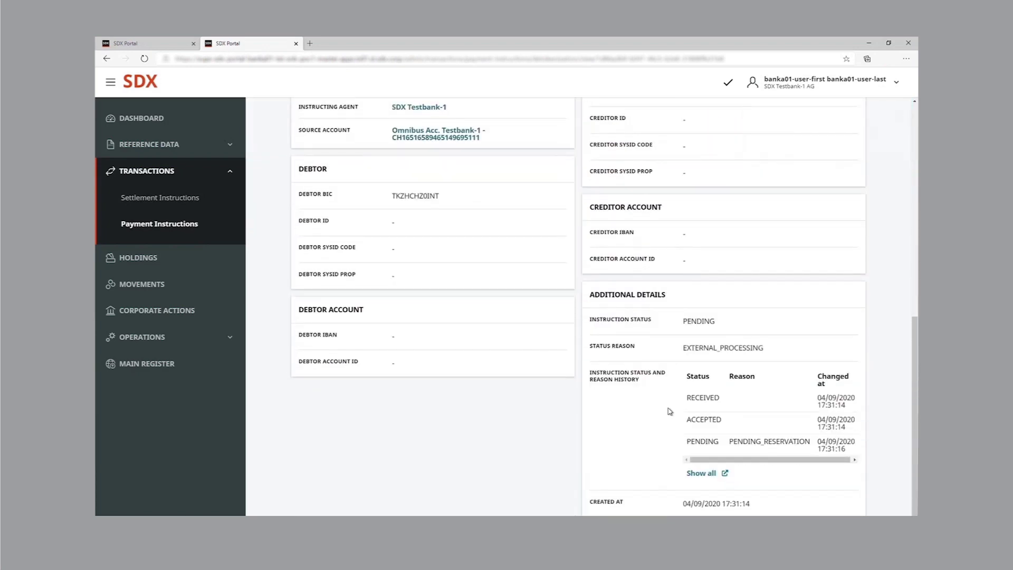
left_click(693, 471)
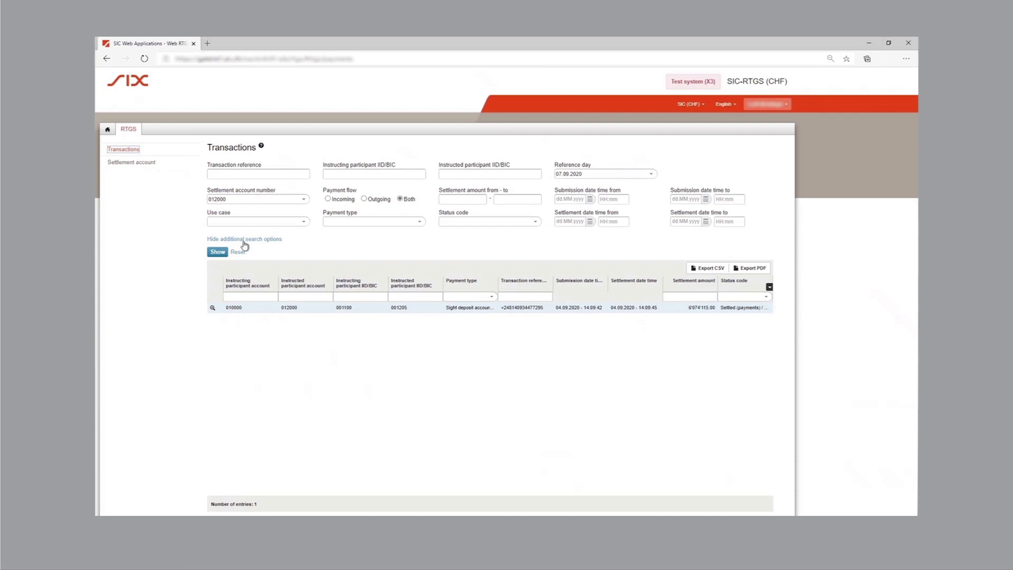
Step: Refresh the SIC-RTGS transactions list for settlement account 012000
left_click(221, 255)
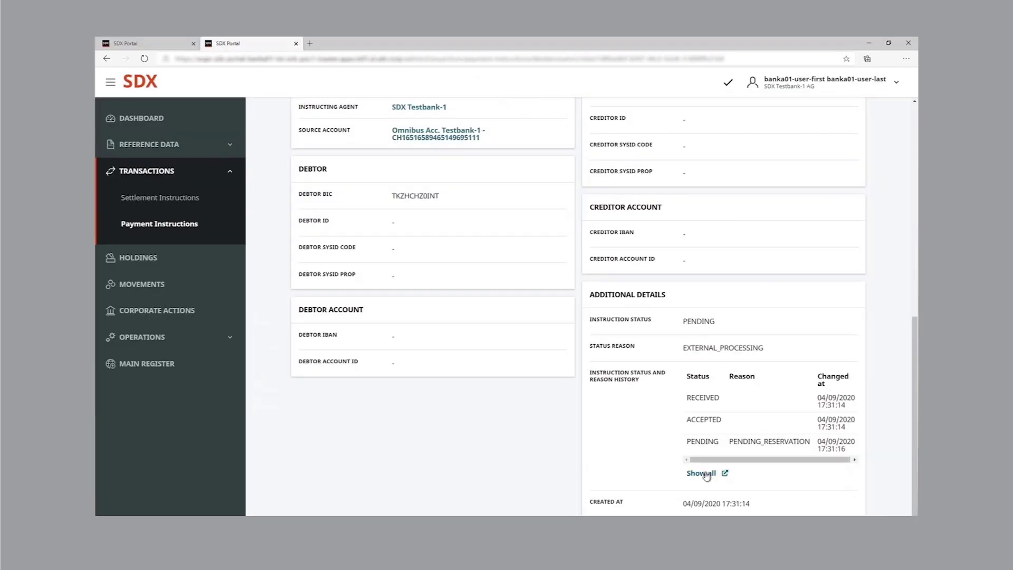
Step: Review the status history and confirm 800'000.00 is reserved for transit out in Holdings
left_click(705, 474)
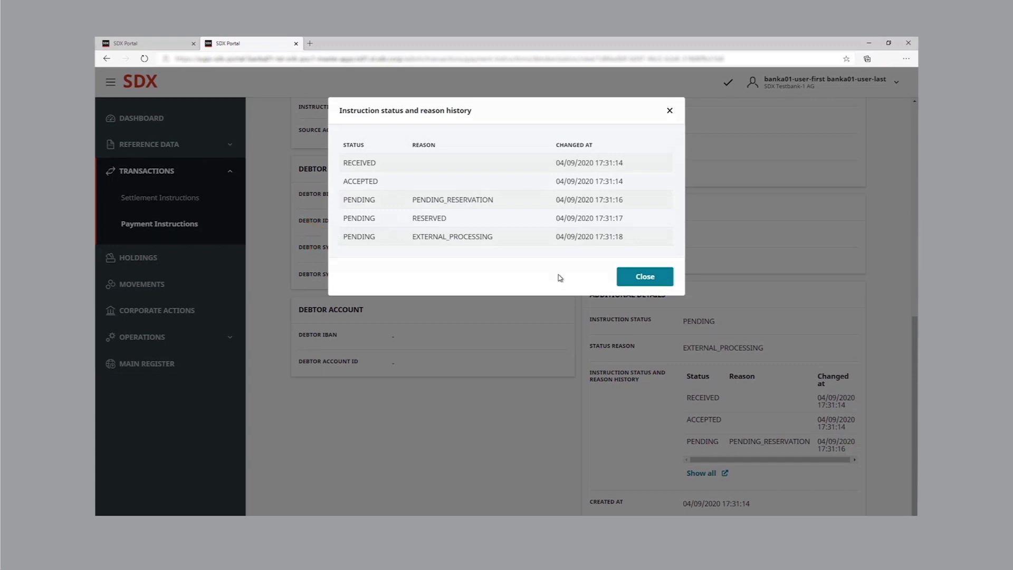
key("Escape")
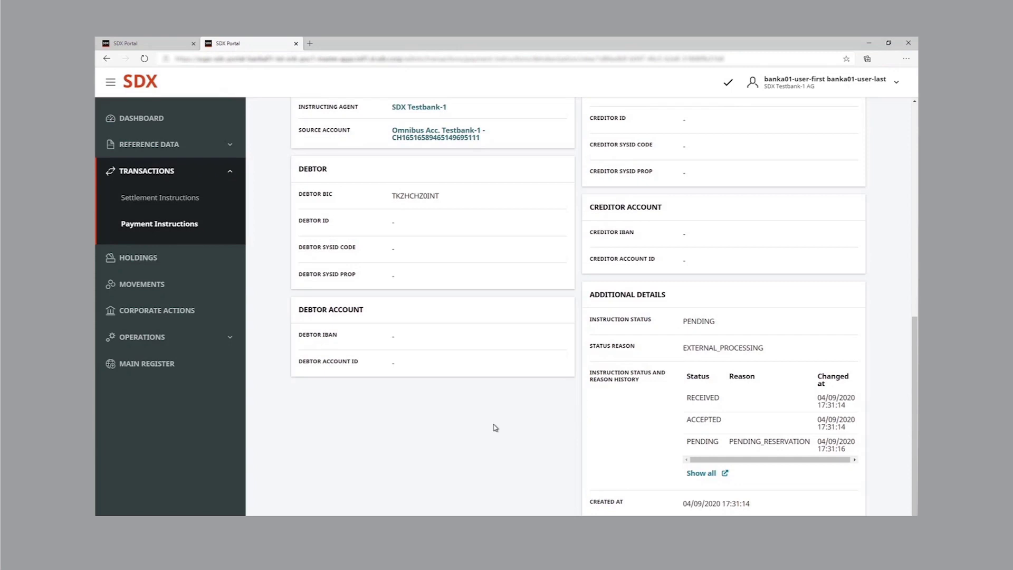
left_click(170, 46)
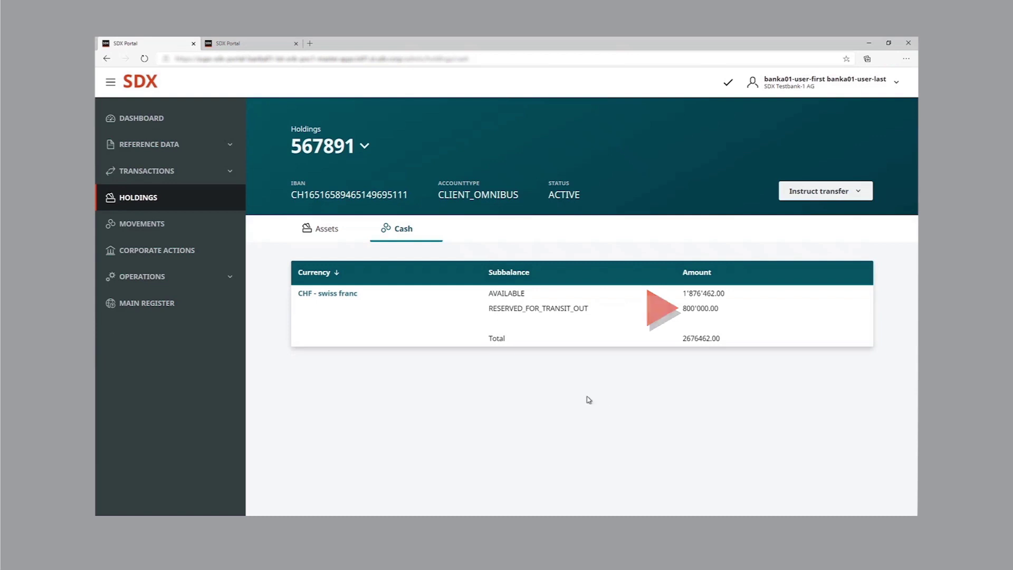
Step: Confirm the instruction is SETTLED, then view cash holdings showing 1'876'462.00 CHF available
left_click(263, 47)
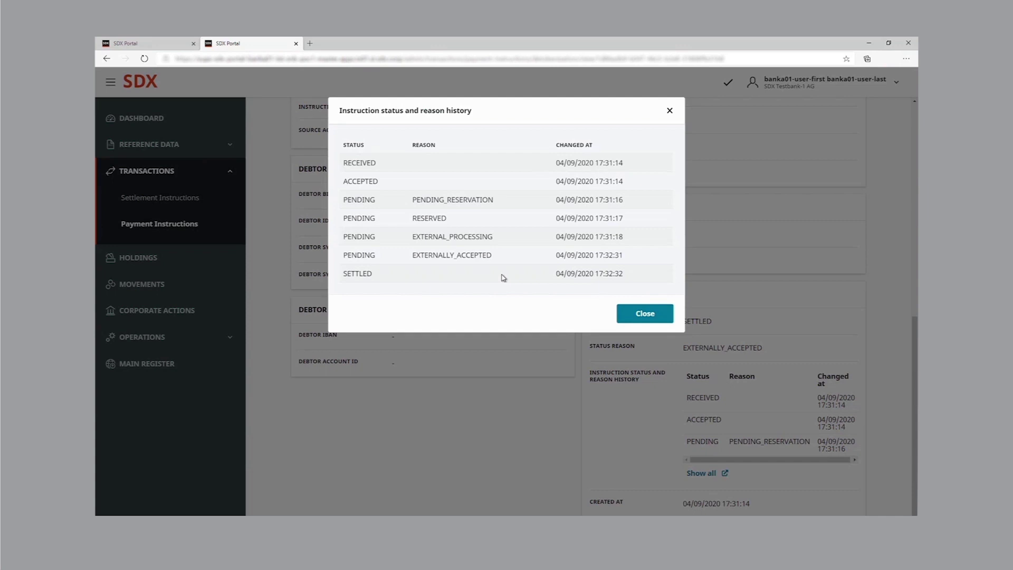
key("Escape")
left_click(192, 264)
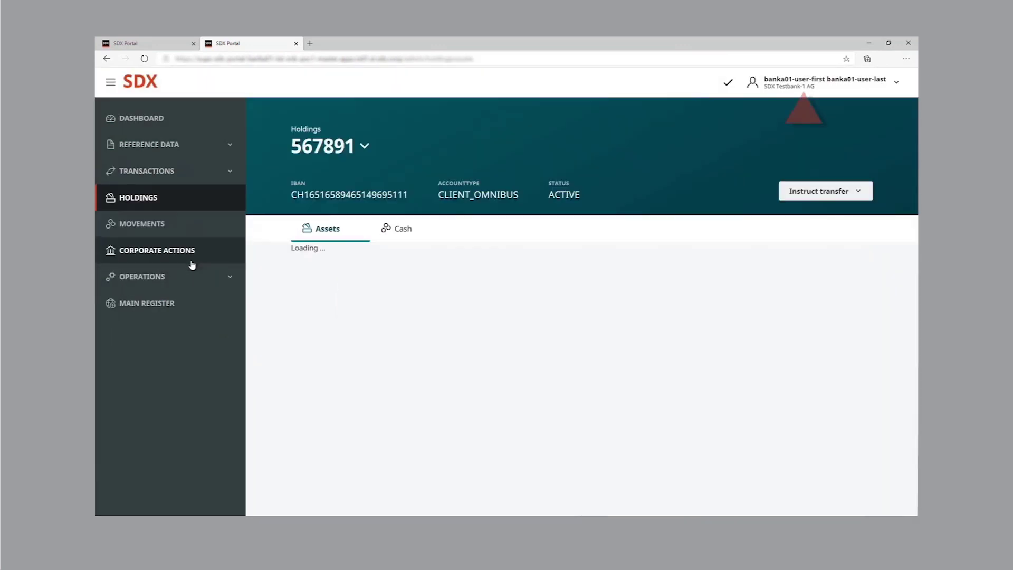
left_click(412, 236)
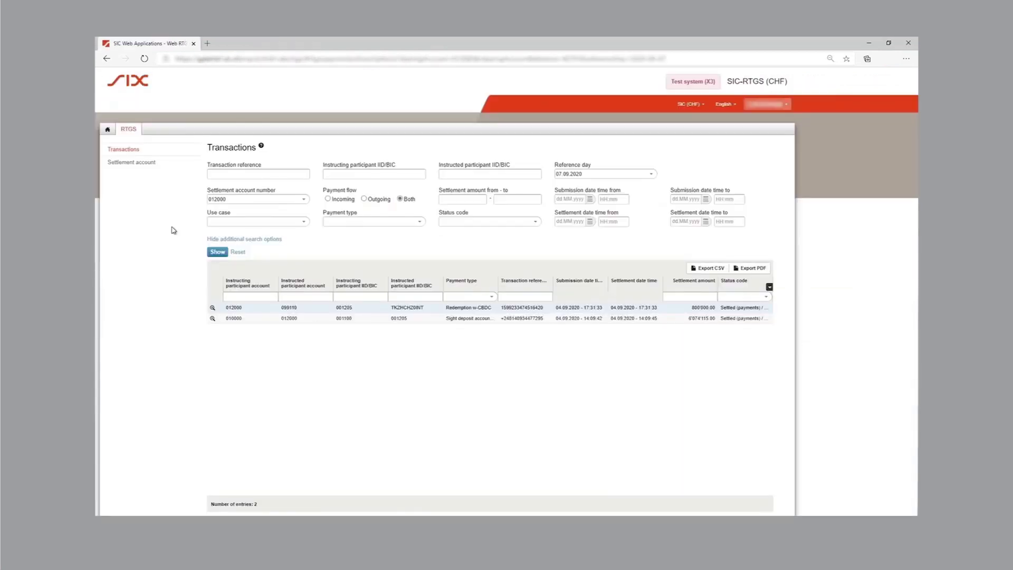
Step: Open the 012000 account overview showing the 800'000.00 outgoing redemption and net balance 5'274'115.00
left_click(144, 163)
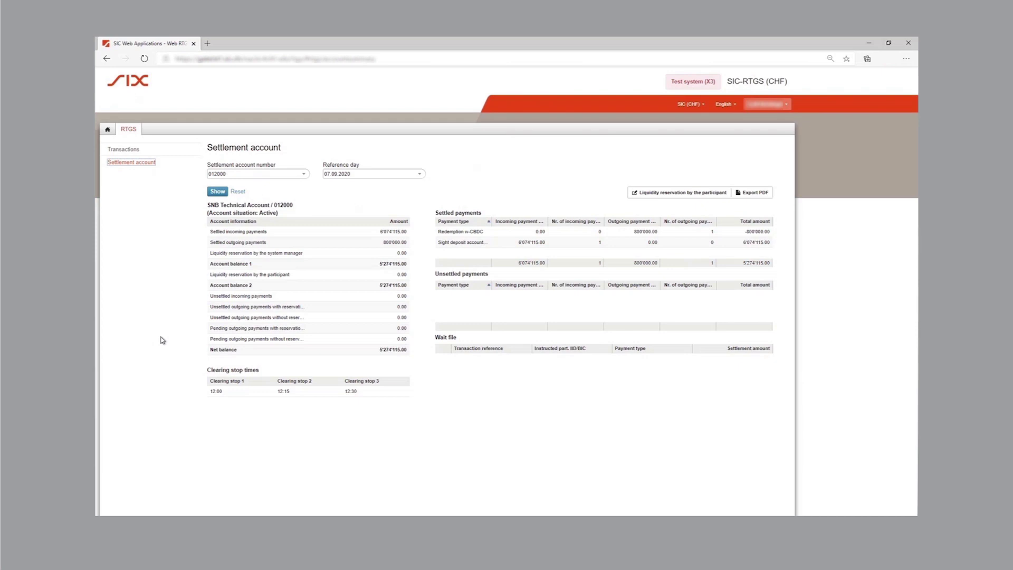
Step: Show the balances of settlement account 099110 in SIC-RTGS
left_click(303, 174)
left_click(293, 201)
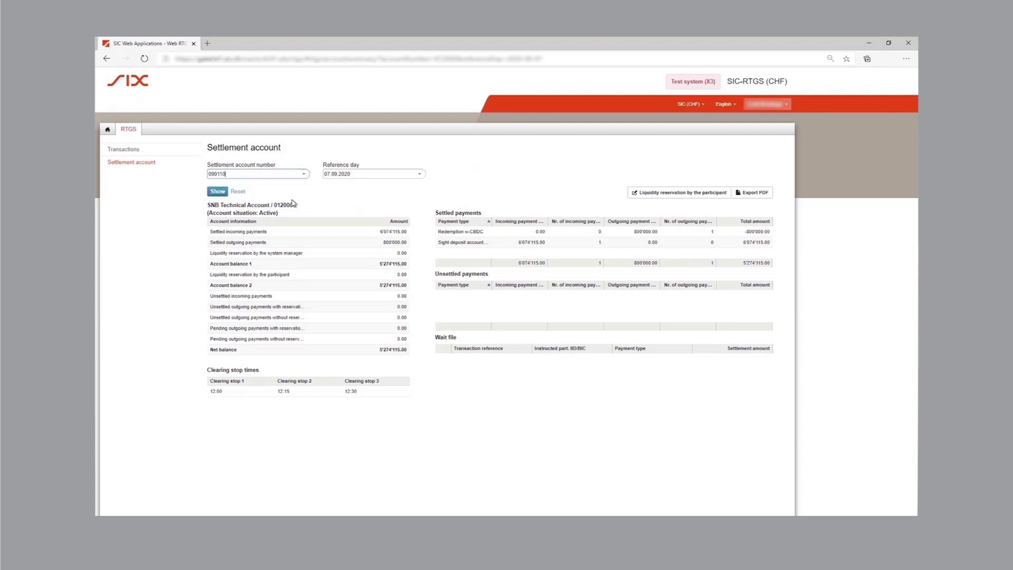
left_click(219, 192)
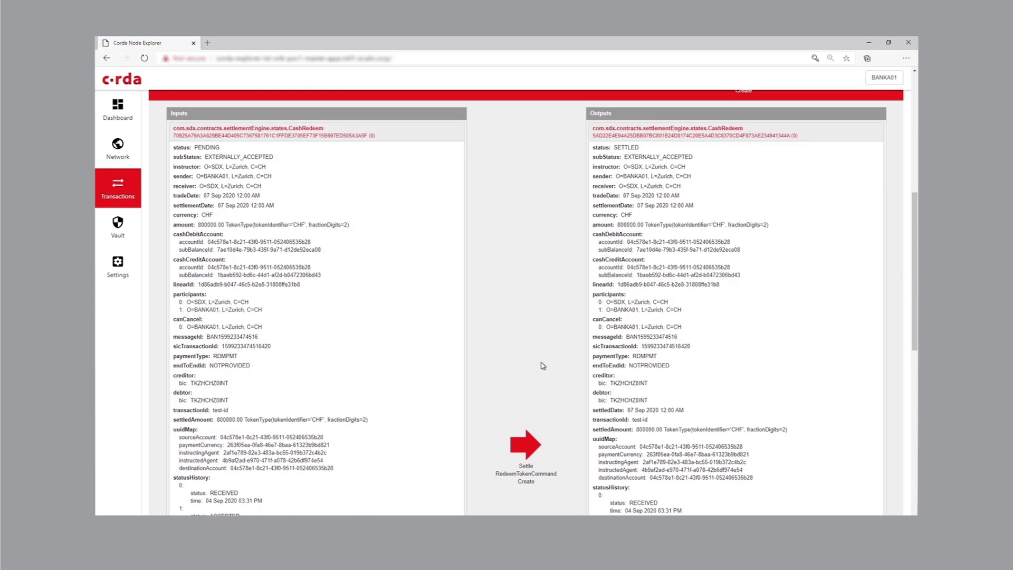
scroll(542, 365, "down", 1)
scroll(542, 365, "down", 1)
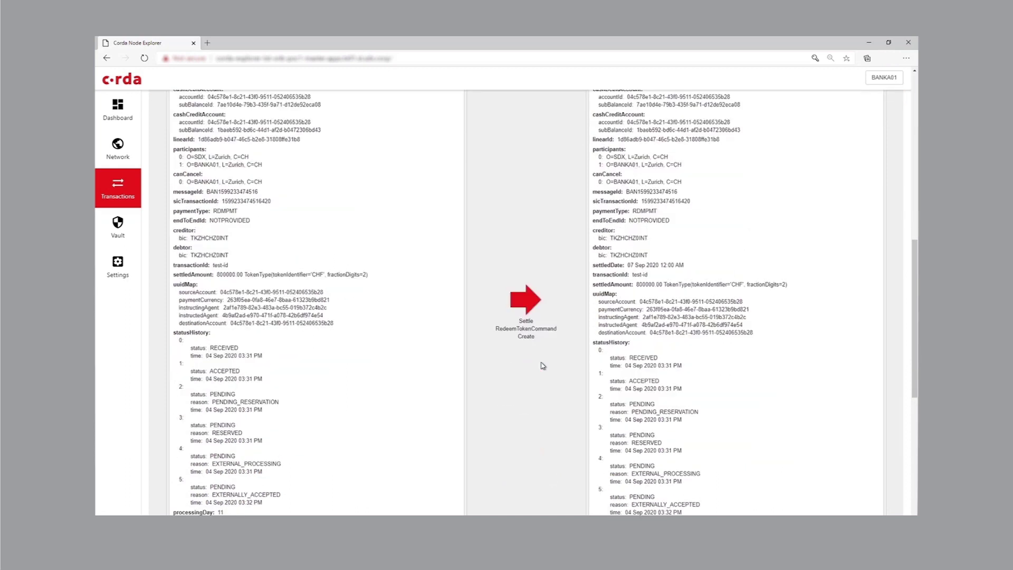
scroll(542, 365, "down", 1)
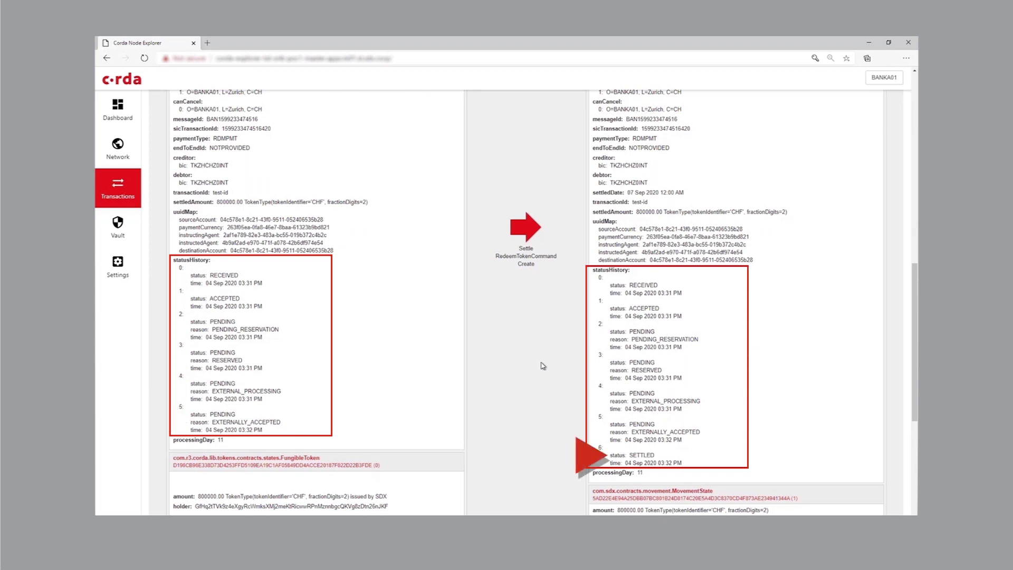
scroll(543, 365, "down", 3)
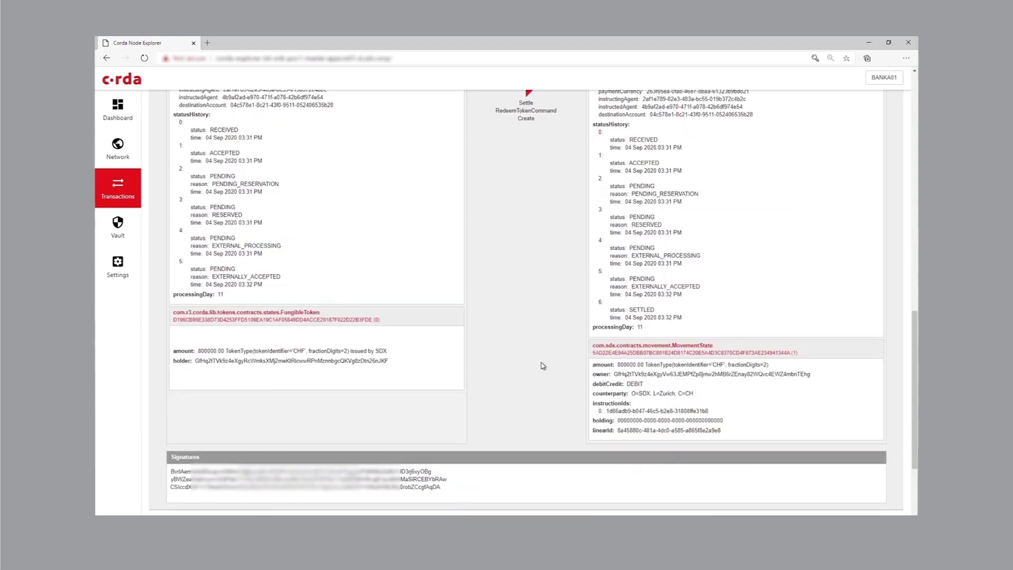